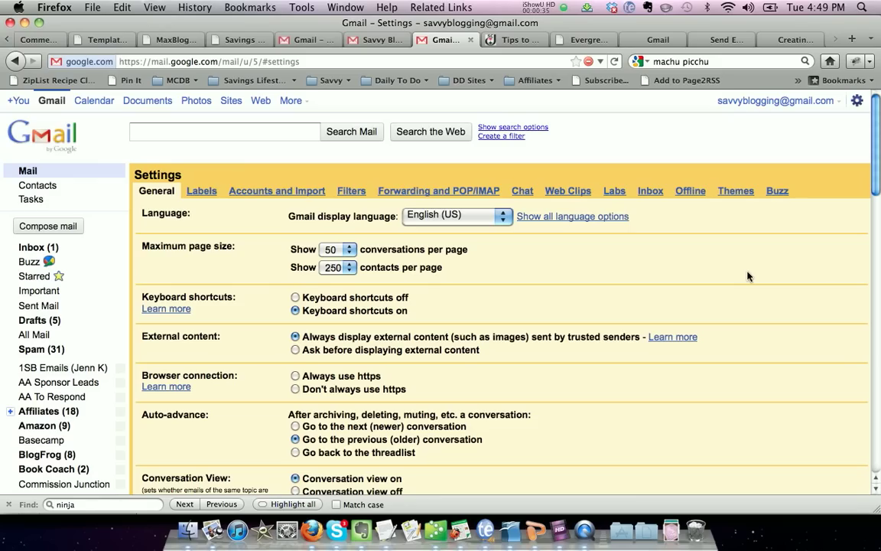
- Open Gmail's Mail settings at Accounts and Import to view the two existing send-as addresses
{"action": "left_click", "coordinate": [857, 104]}
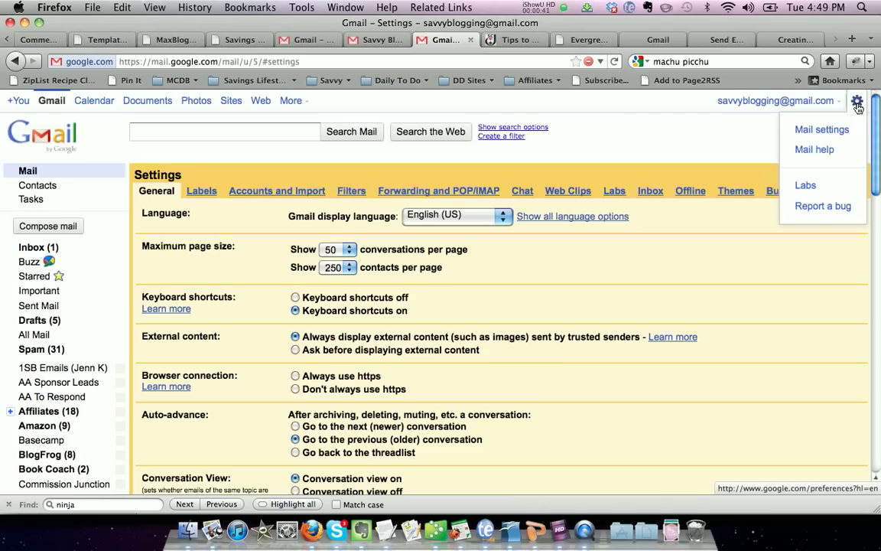
{"action": "left_click", "coordinate": [679, 287]}
{"action": "left_click", "coordinate": [257, 192]}
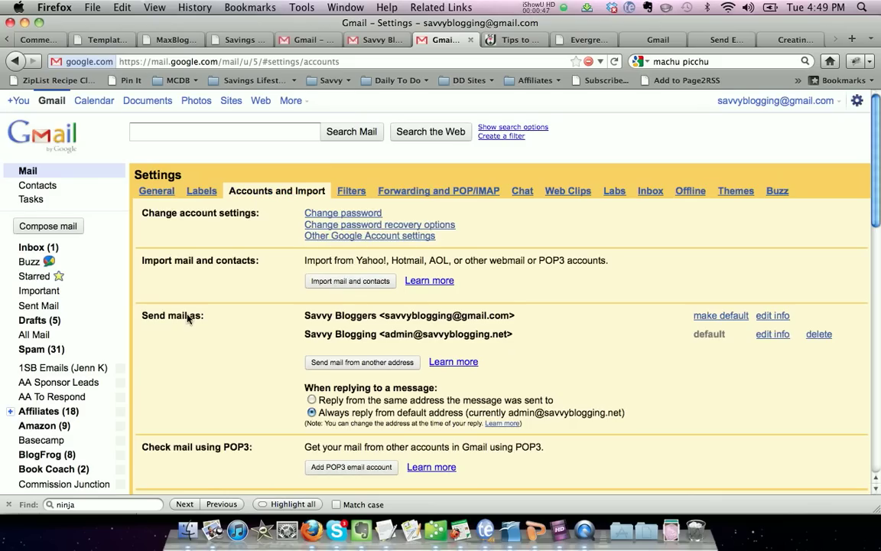
{"action": "scroll", "coordinate": [165, 329], "scroll_direction": "down", "scroll_amount": 1}
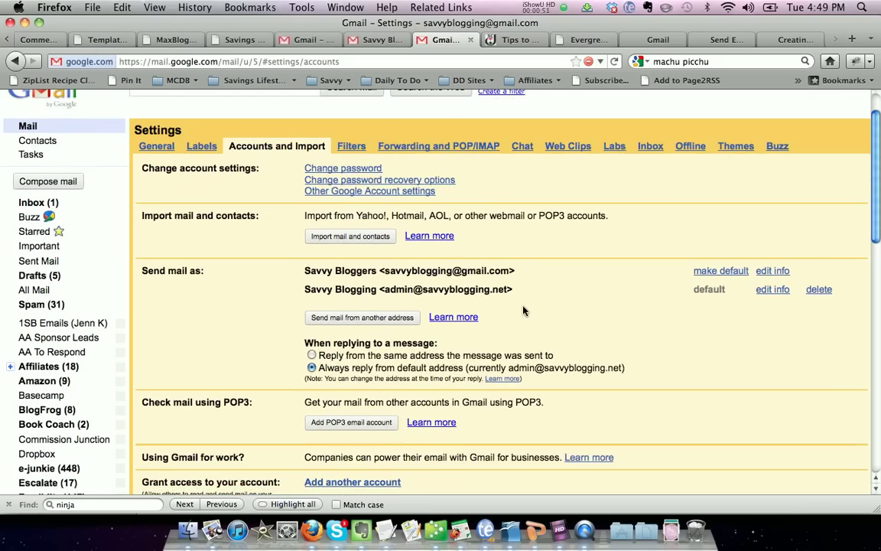
- Add another send-as address, filling in the new sender's name and email from suggestions
{"action": "left_click", "coordinate": [362, 318]}
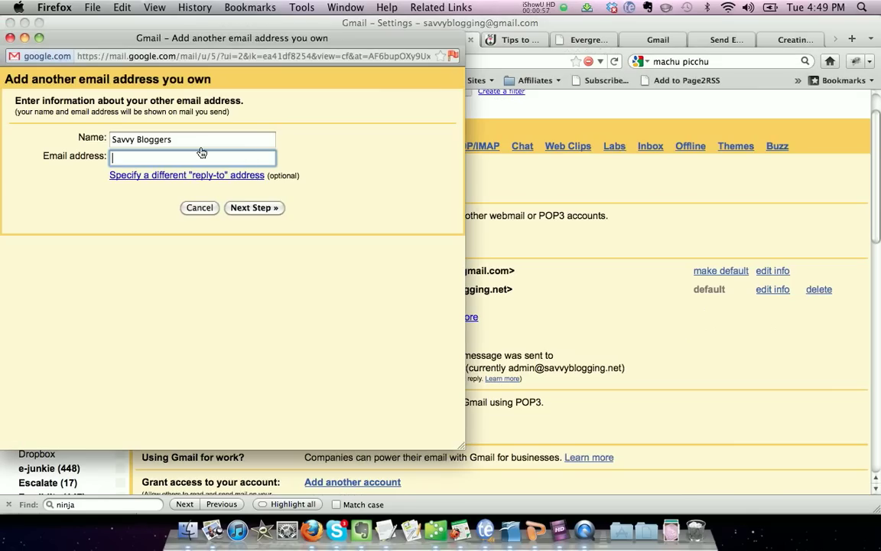
{"action": "triple_click", "coordinate": [198, 140]}
{"action": "type", "text": "Andrea @"}
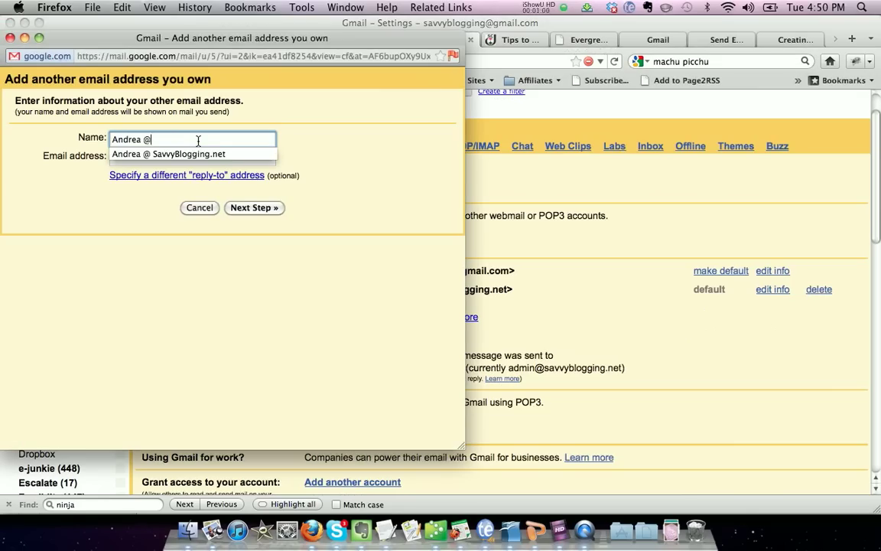
{"action": "key", "text": "Down"}
{"action": "key", "text": "Return"}
{"action": "key", "text": "Tab"}
{"action": "type", "text": "andrea"}
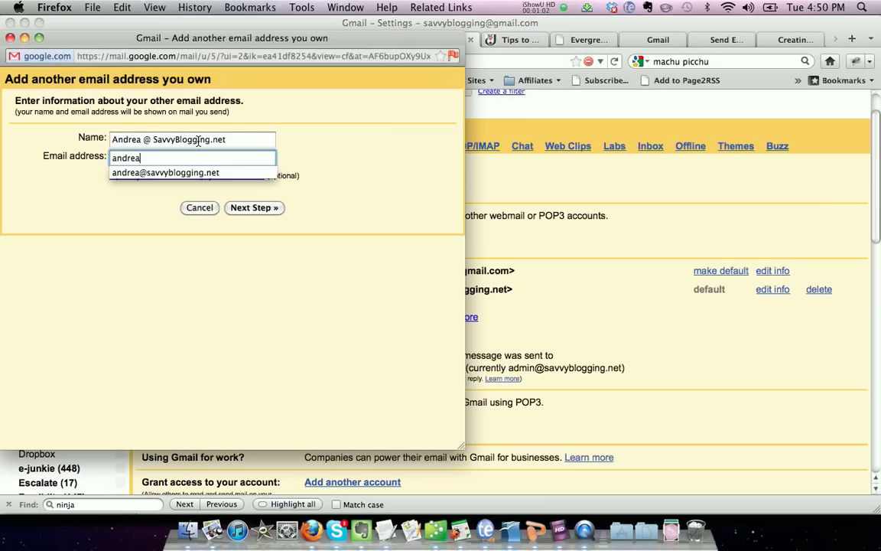
{"action": "key", "text": "Down"}
{"action": "key", "text": "Return"}
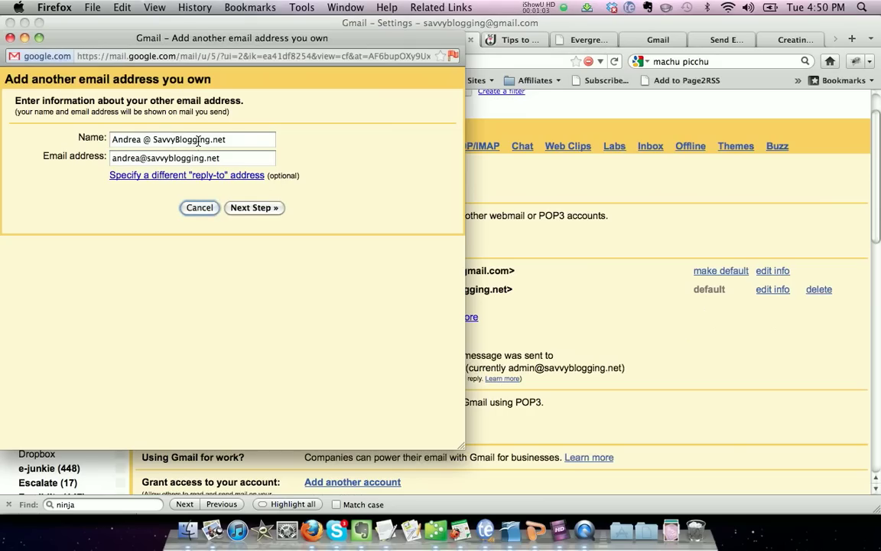
- Keep sending through Gmail, send the verification email, and close the add-address window
{"action": "left_click", "coordinate": [256, 208]}
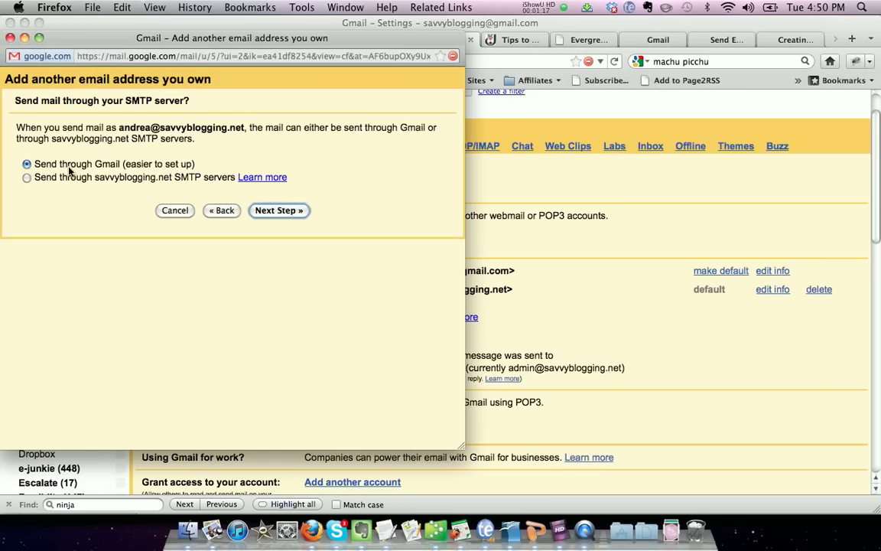
{"action": "left_click", "coordinate": [292, 213]}
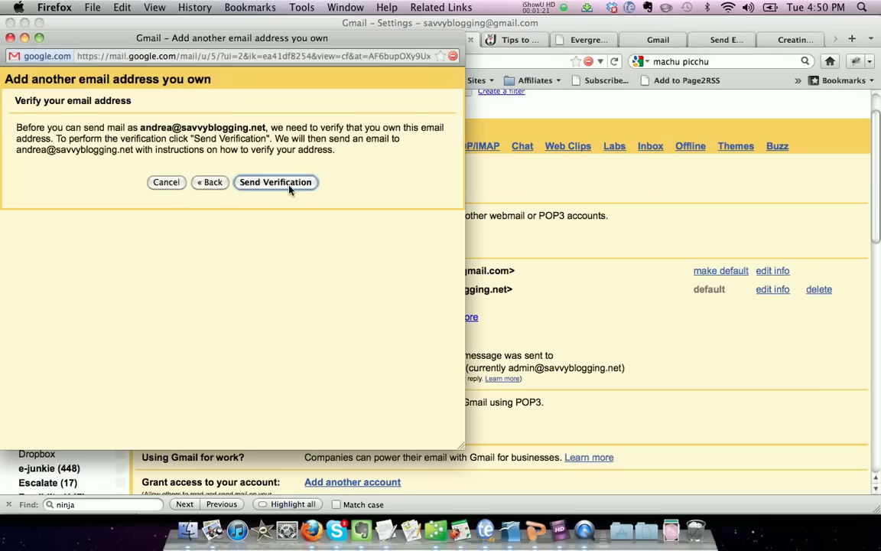
{"action": "left_click", "coordinate": [289, 185]}
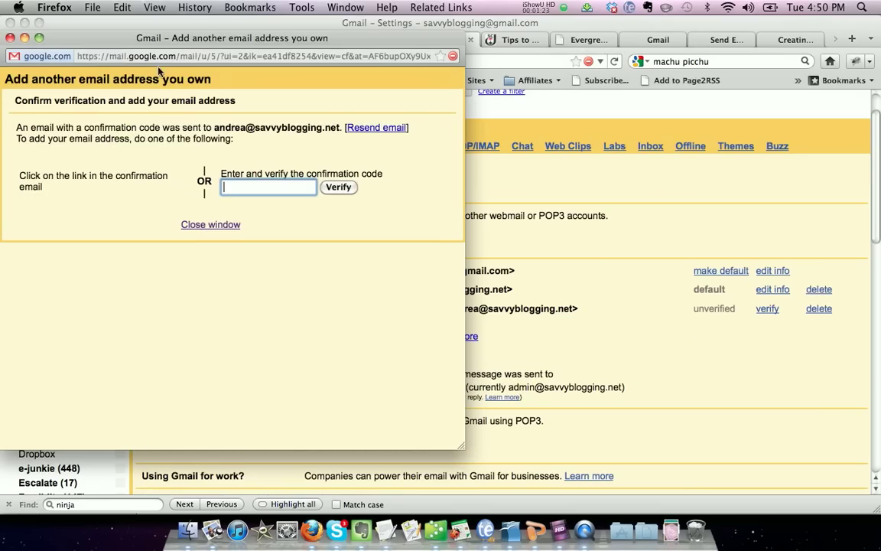
{"action": "left_click", "coordinate": [10, 38]}
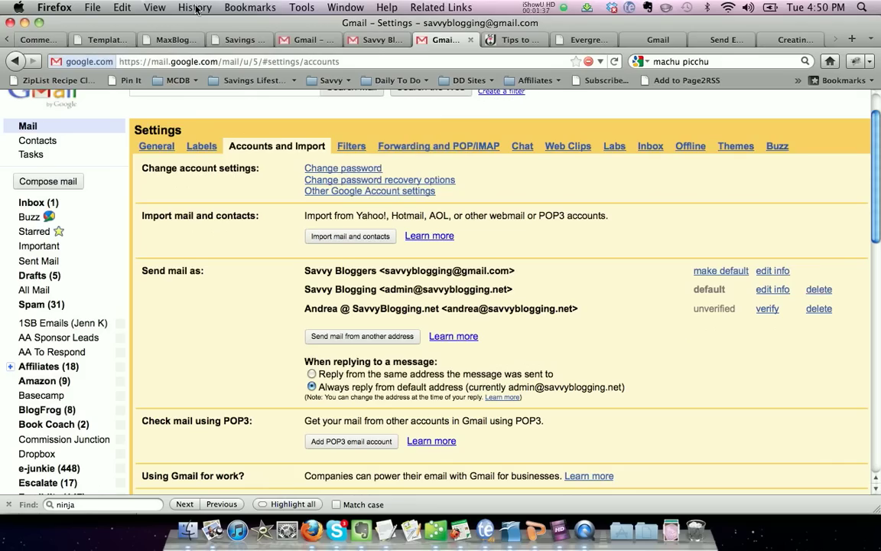
- In the receiving inbox, follow the link in the Gmail Confirmation email to verify the address
{"action": "left_click", "coordinate": [323, 42]}
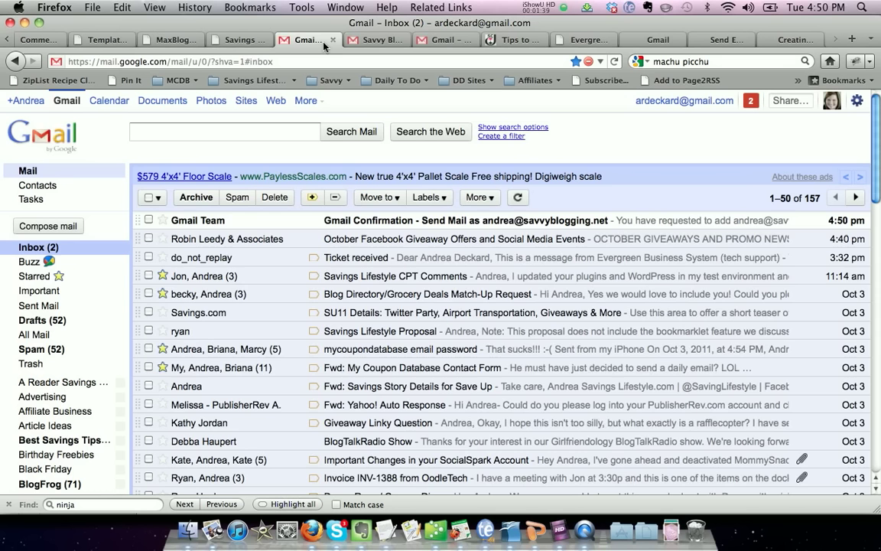
{"action": "left_click", "coordinate": [320, 223]}
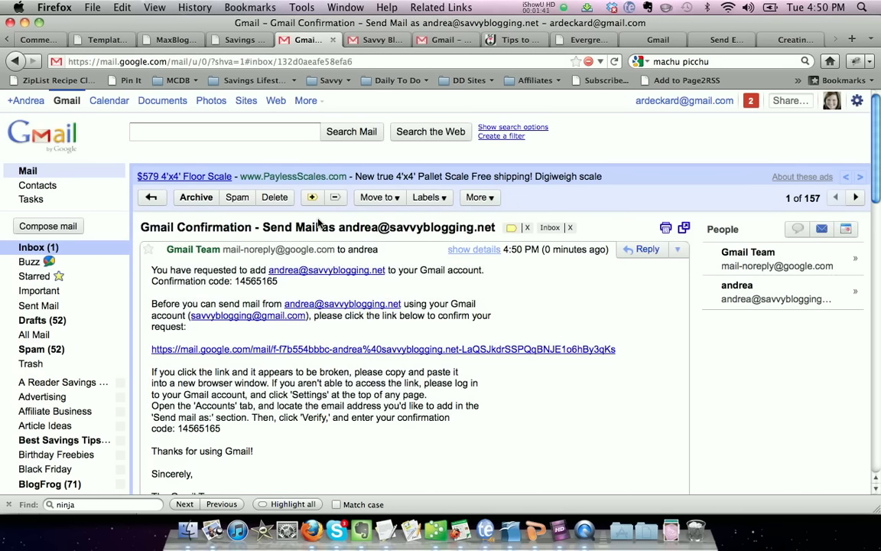
{"action": "scroll", "coordinate": [438, 272], "scroll_direction": "down", "scroll_amount": 2}
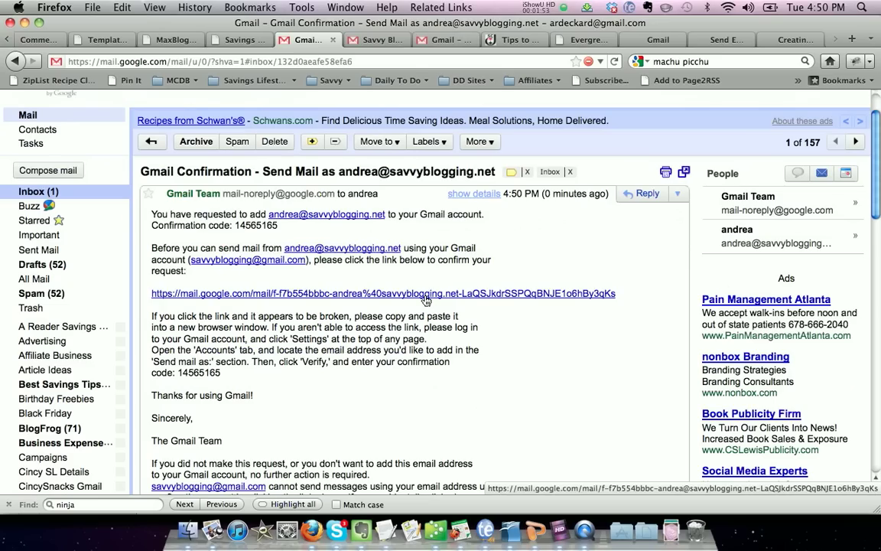
{"action": "left_click", "coordinate": [426, 295]}
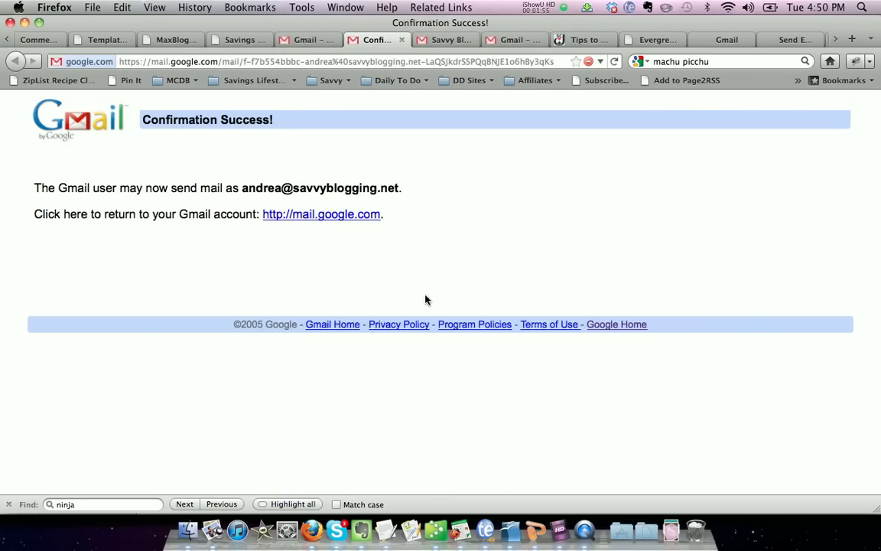
- Make the newly confirmed address the default sender and start a blank message to check it
{"action": "left_click", "coordinate": [400, 41]}
{"action": "left_click", "coordinate": [442, 42]}
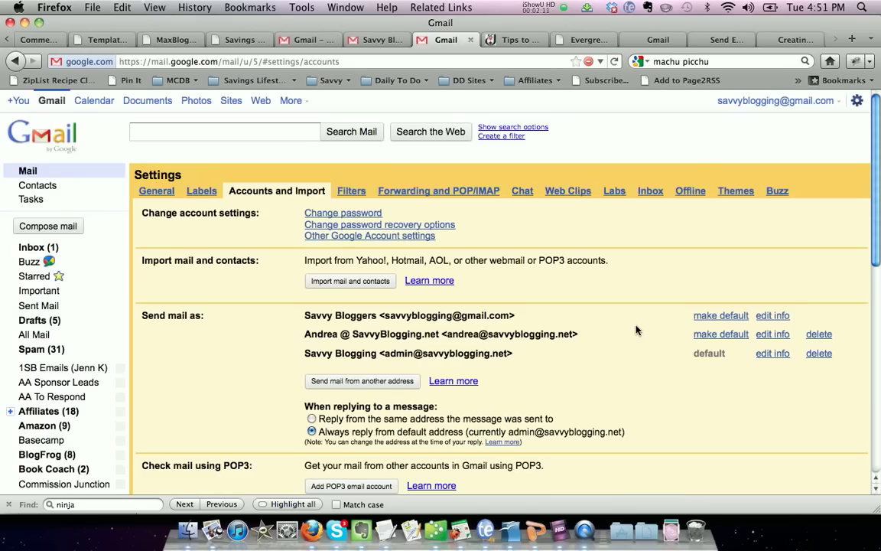
{"action": "scroll", "coordinate": [636, 330], "scroll_direction": "down", "scroll_amount": 2}
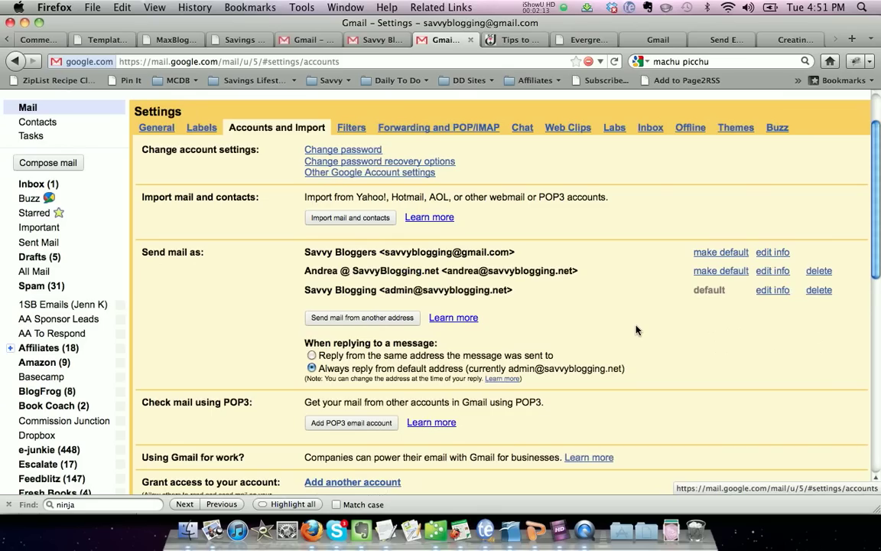
{"action": "left_click", "coordinate": [706, 273]}
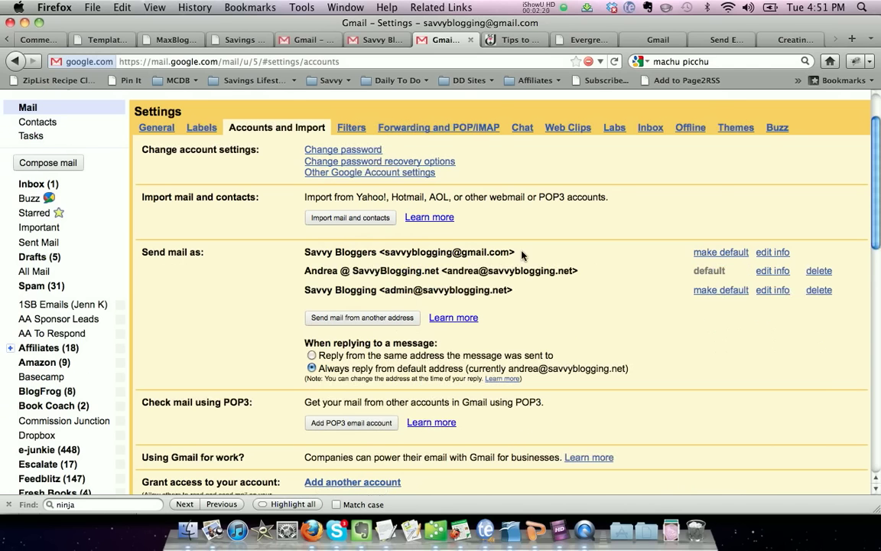
{"action": "scroll", "coordinate": [305, 229], "scroll_direction": "up", "scroll_amount": 3}
{"action": "left_click", "coordinate": [56, 227]}
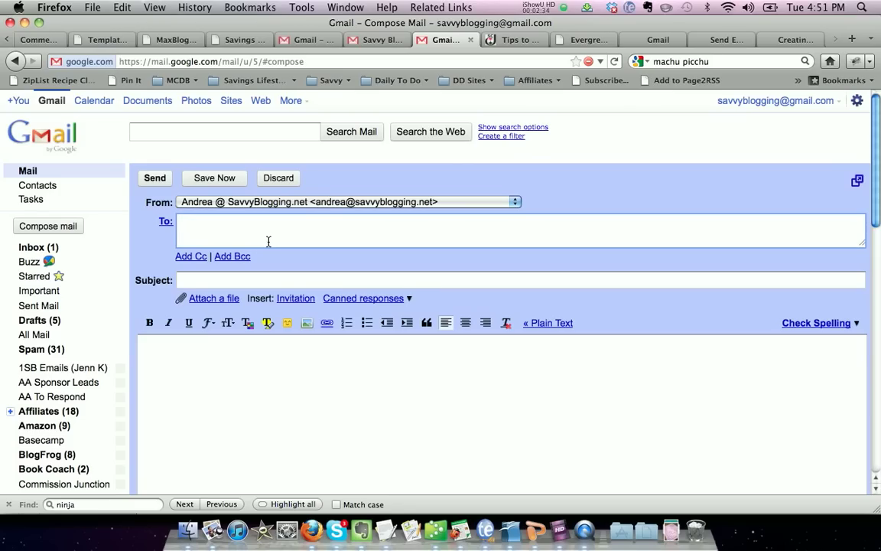
- Discard the test message, restore the original address as default sender, and start a new message
{"action": "left_click", "coordinate": [269, 177]}
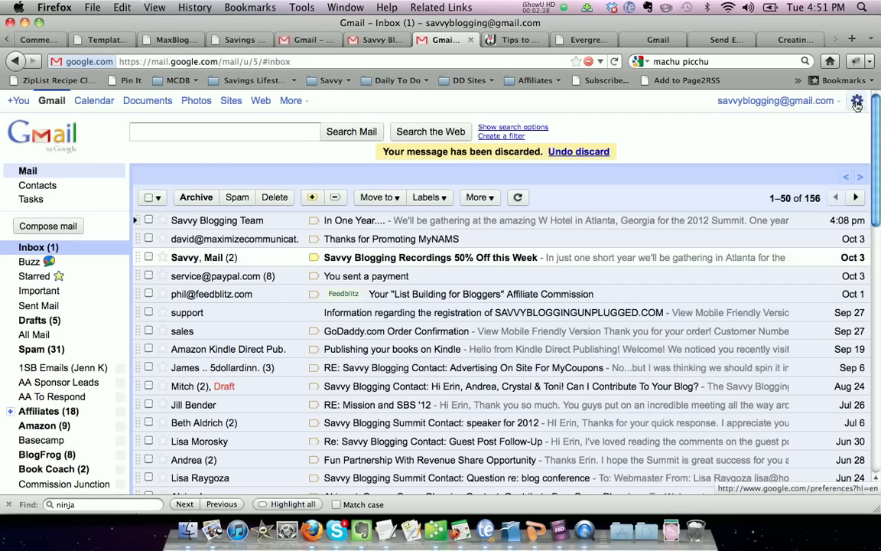
{"action": "left_click", "coordinate": [856, 100]}
{"action": "left_click", "coordinate": [838, 131]}
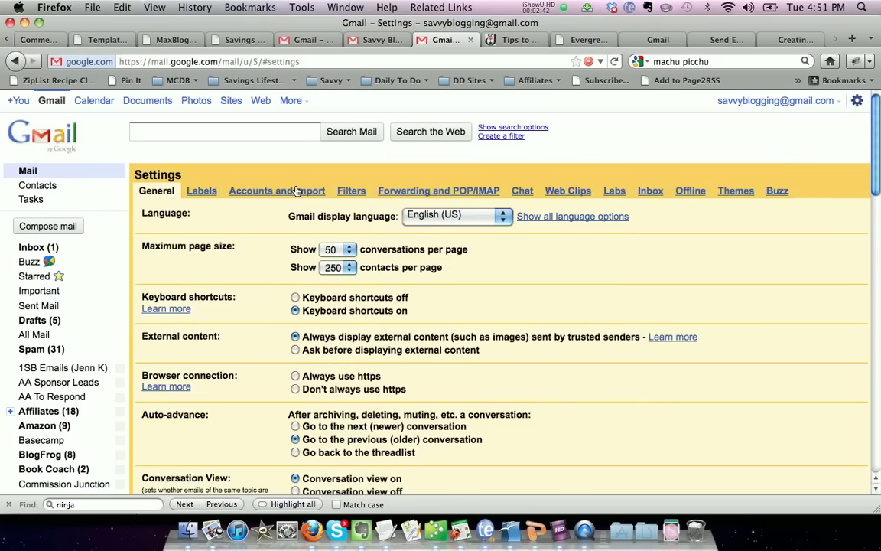
{"action": "left_click", "coordinate": [297, 191]}
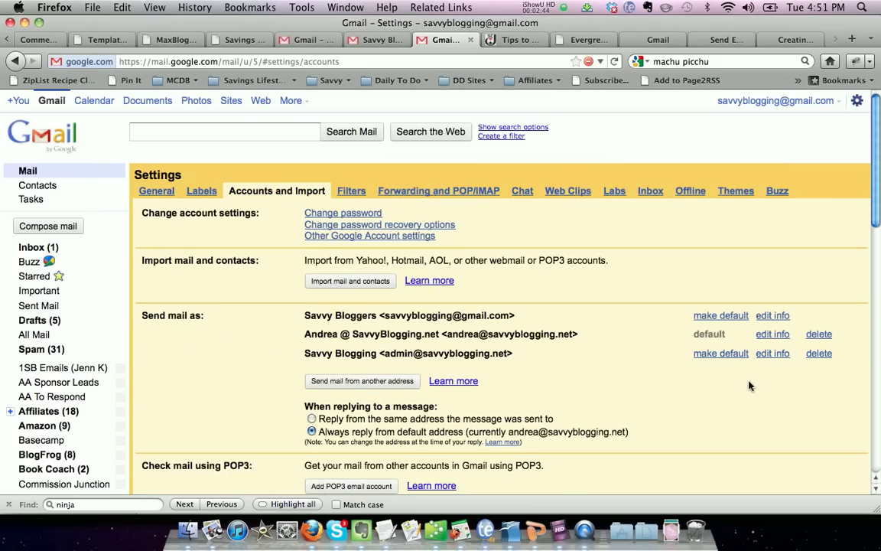
{"action": "left_click", "coordinate": [719, 354]}
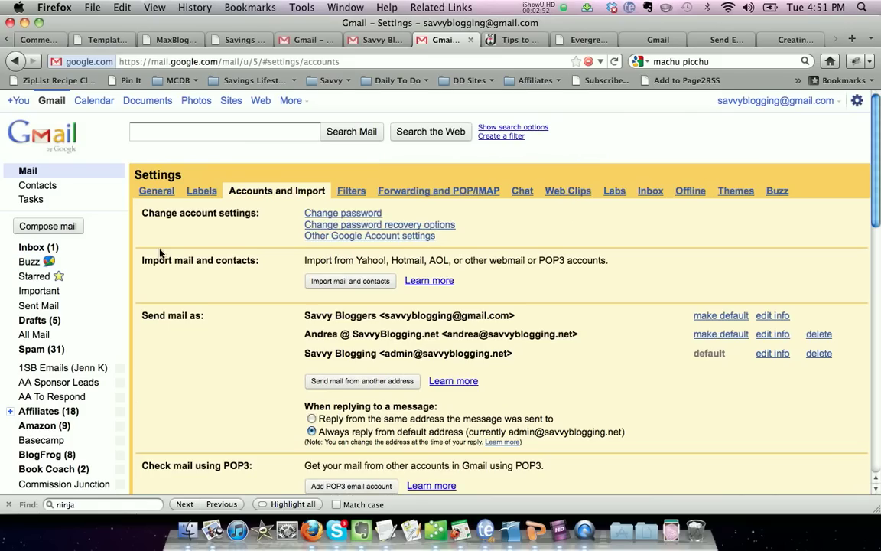
{"action": "left_click", "coordinate": [75, 228]}
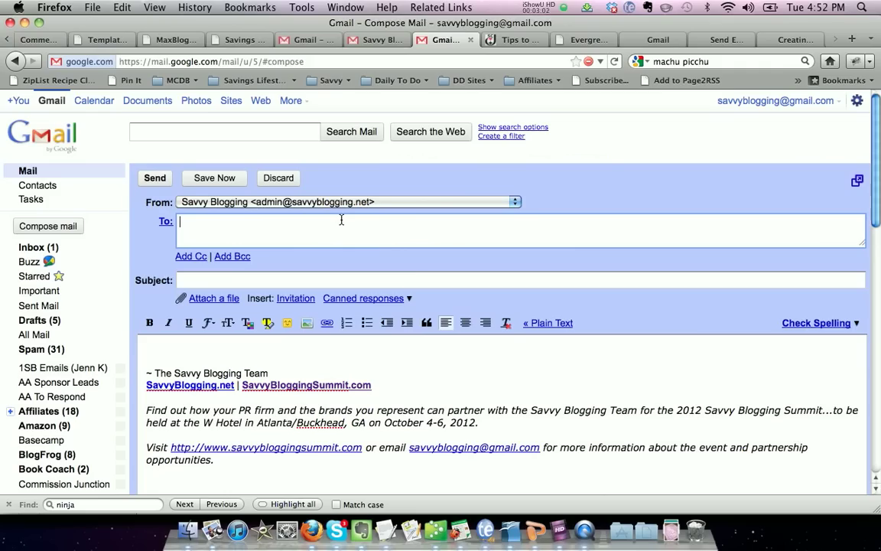
- Add a suggested contact as recipient and switch the From address to the newly verified sender
{"action": "type", "text": "ard"}
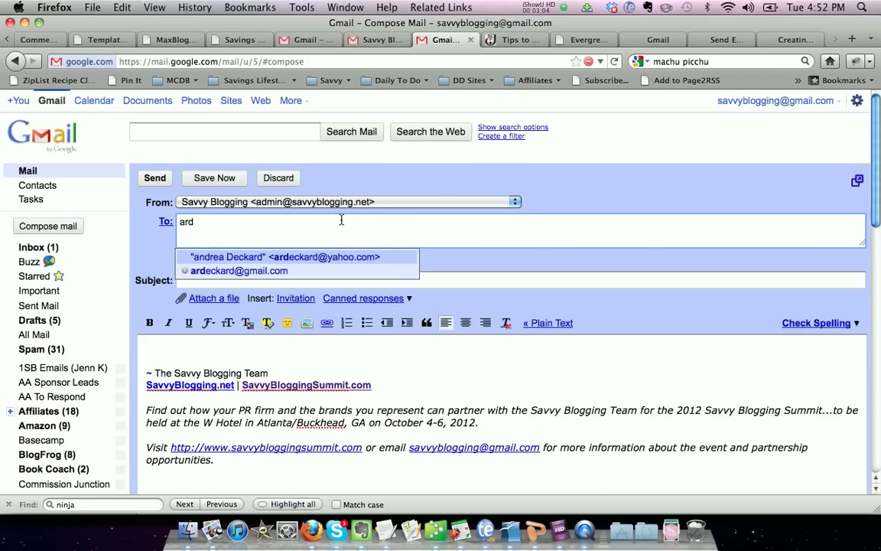
{"action": "key", "text": "Return"}
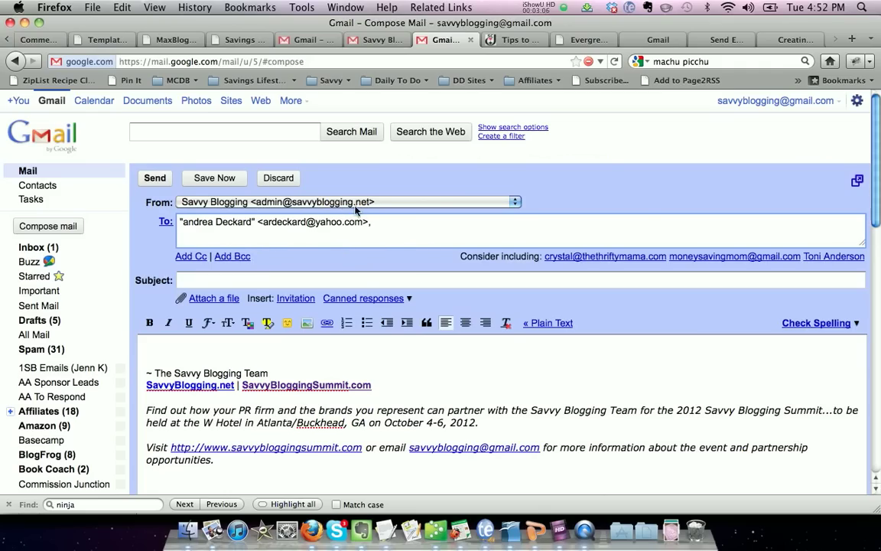
{"action": "left_click", "coordinate": [357, 204]}
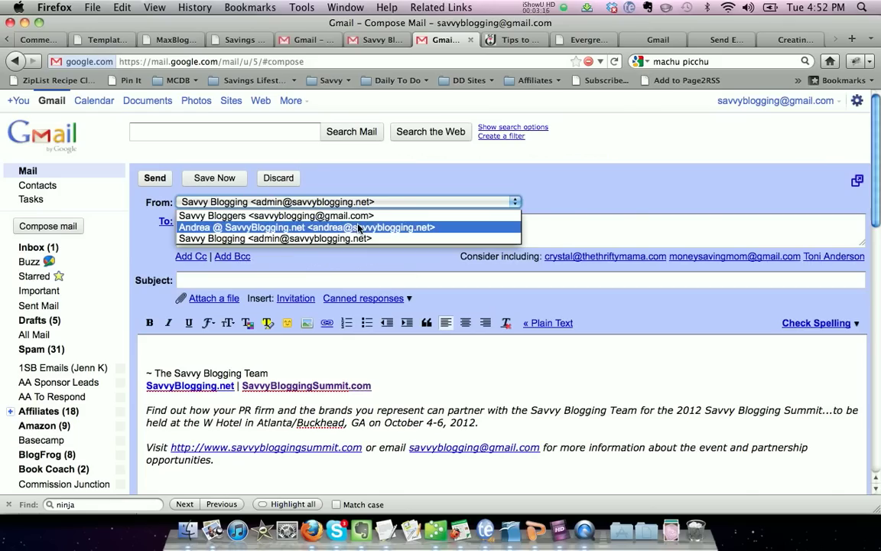
{"action": "left_click", "coordinate": [358, 227]}
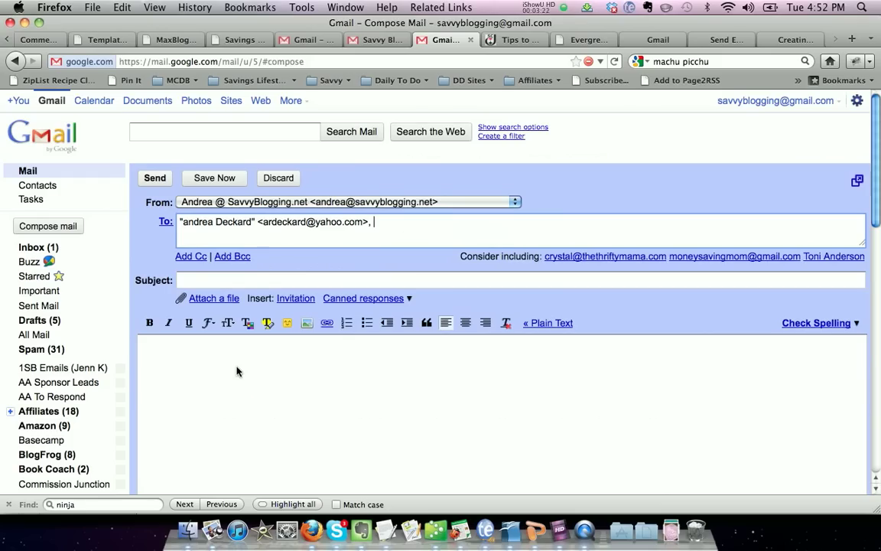
- Discard the test draft and return to Mail settings on the General section
{"action": "left_click", "coordinate": [284, 180]}
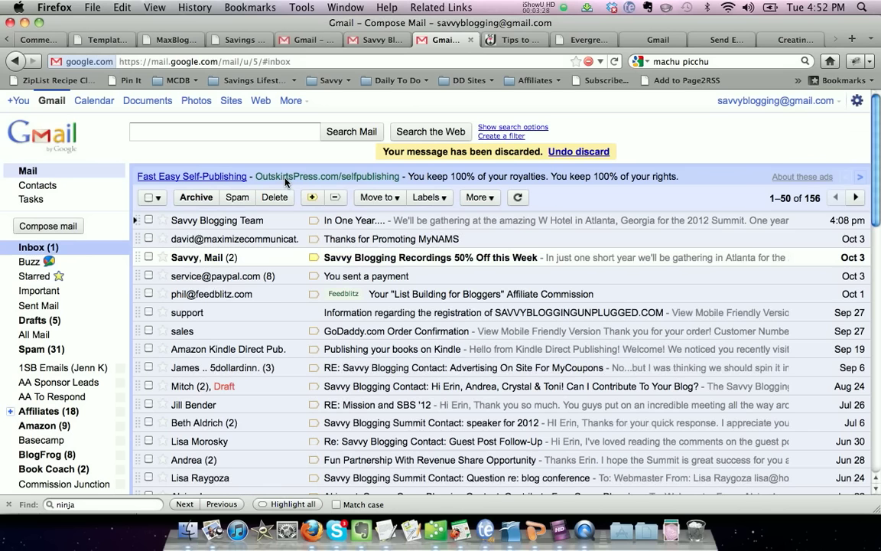
{"action": "left_click", "coordinate": [856, 102]}
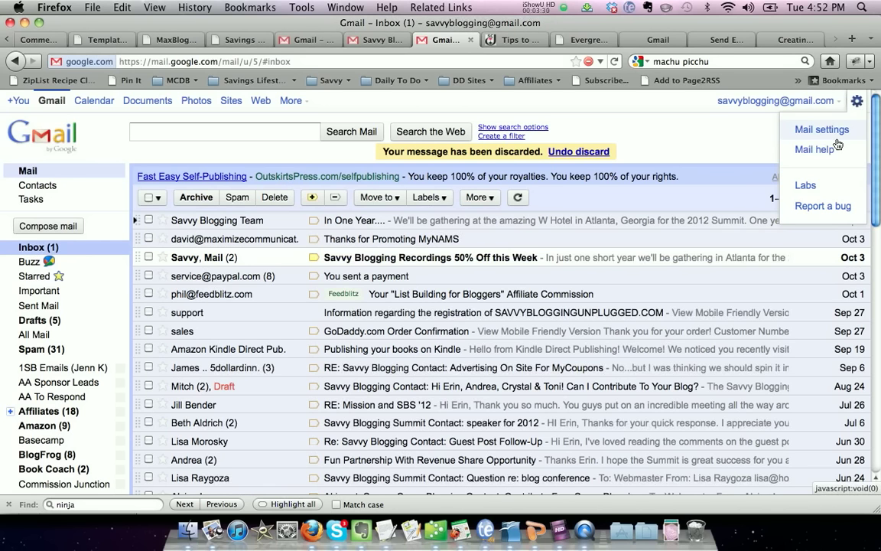
{"action": "left_click", "coordinate": [837, 136]}
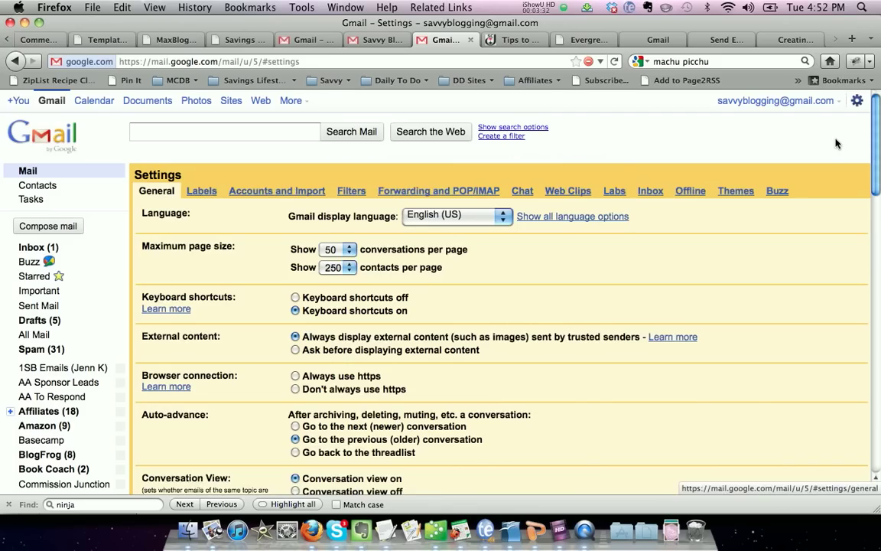